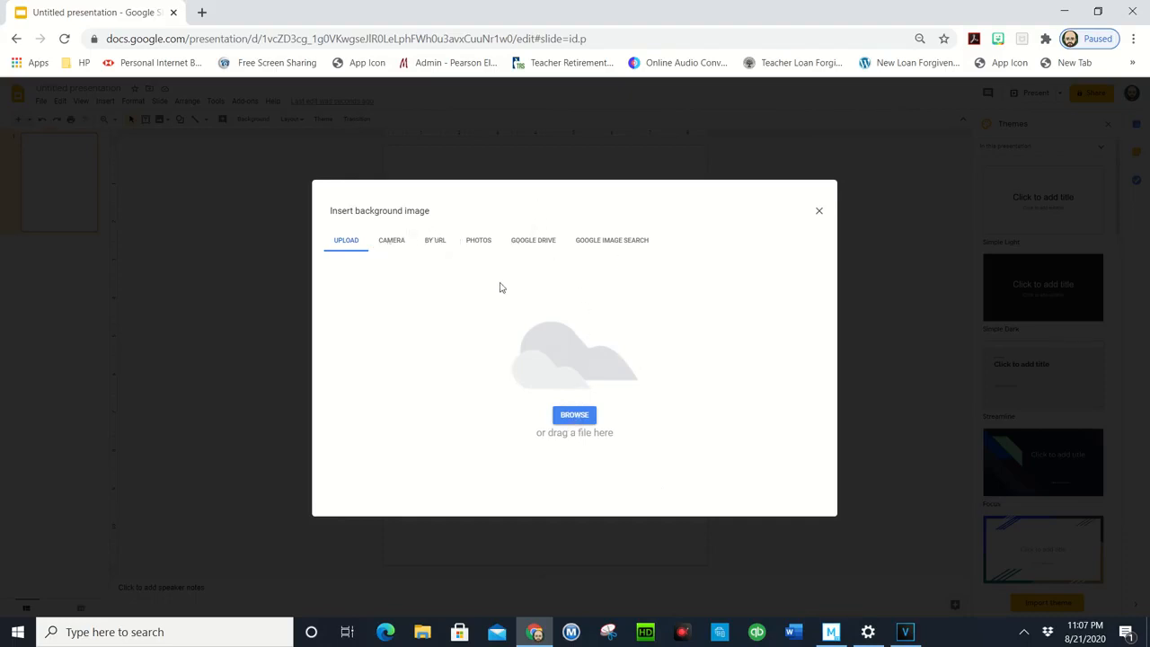
Upload the All About Me PNG file as the slide's background image.
click(574, 415)
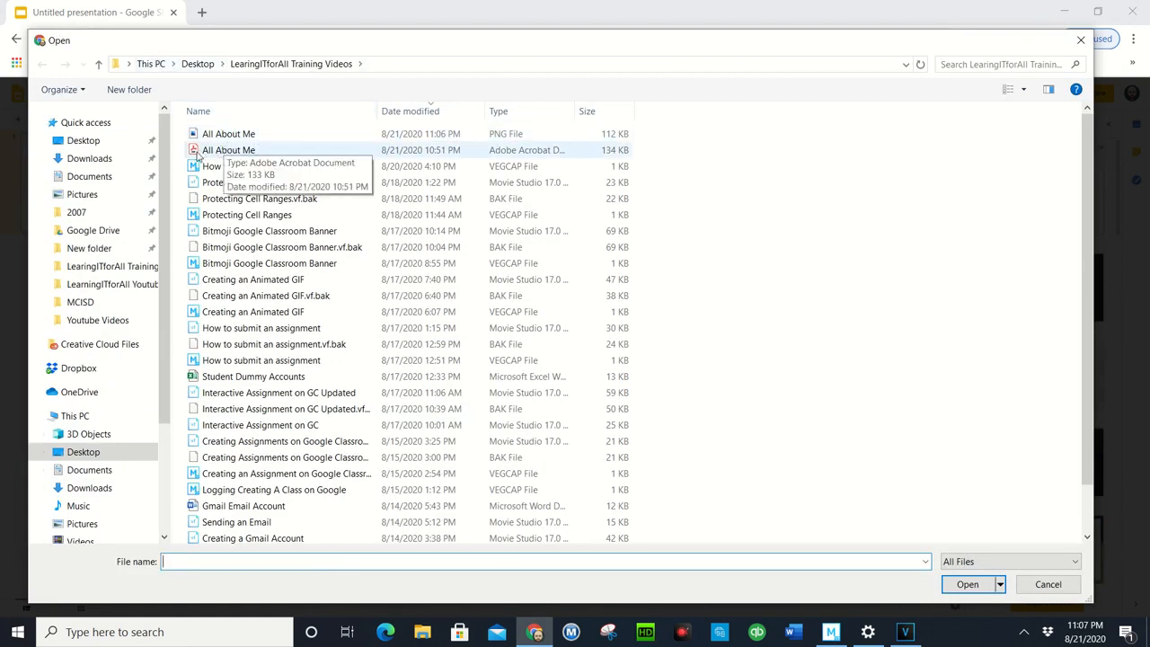
click(215, 133)
click(967, 584)
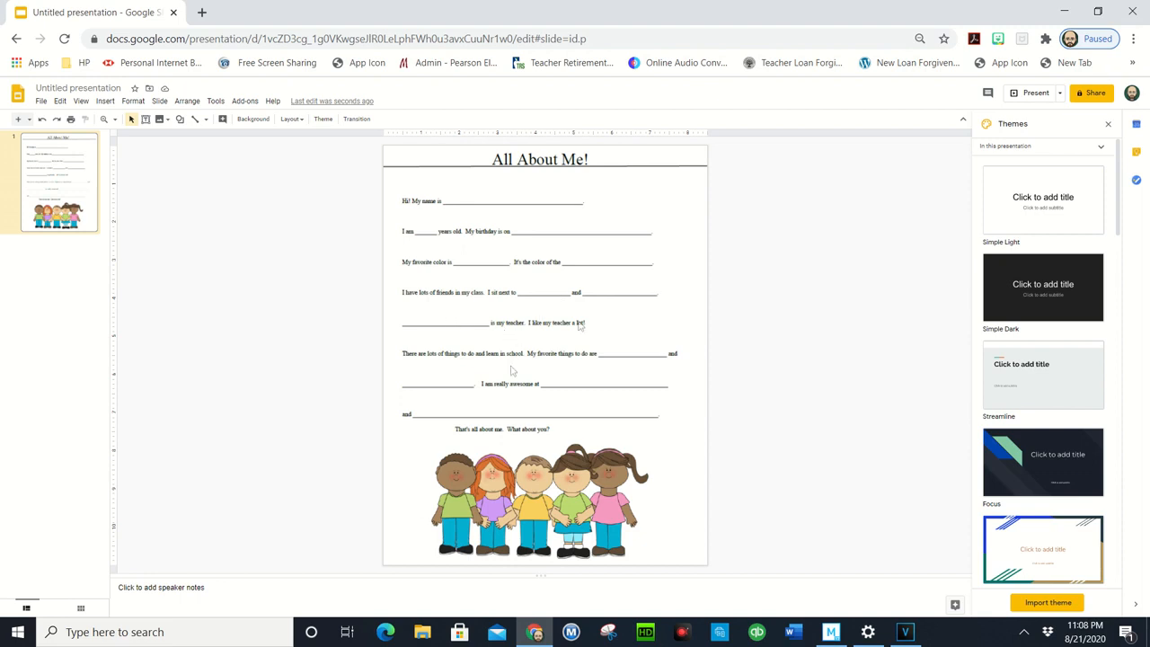
mouse_move(633, 266)
mouse_down()
mouse_move(519, 368)
mouse_move(398, 513)
mouse_move(568, 493)
mouse_move(379, 342)
mouse_move(461, 195)
mouse_move(380, 462)
mouse_move(413, 421)
mouse_up()
drag(544, 232, 570, 376)
drag(563, 297, 478, 373)
drag(446, 307, 510, 385)
drag(563, 325, 678, 403)
Close the Themes pane and add a text box reading "Type here" over the blank after "Hi! My name is".
click(1109, 127)
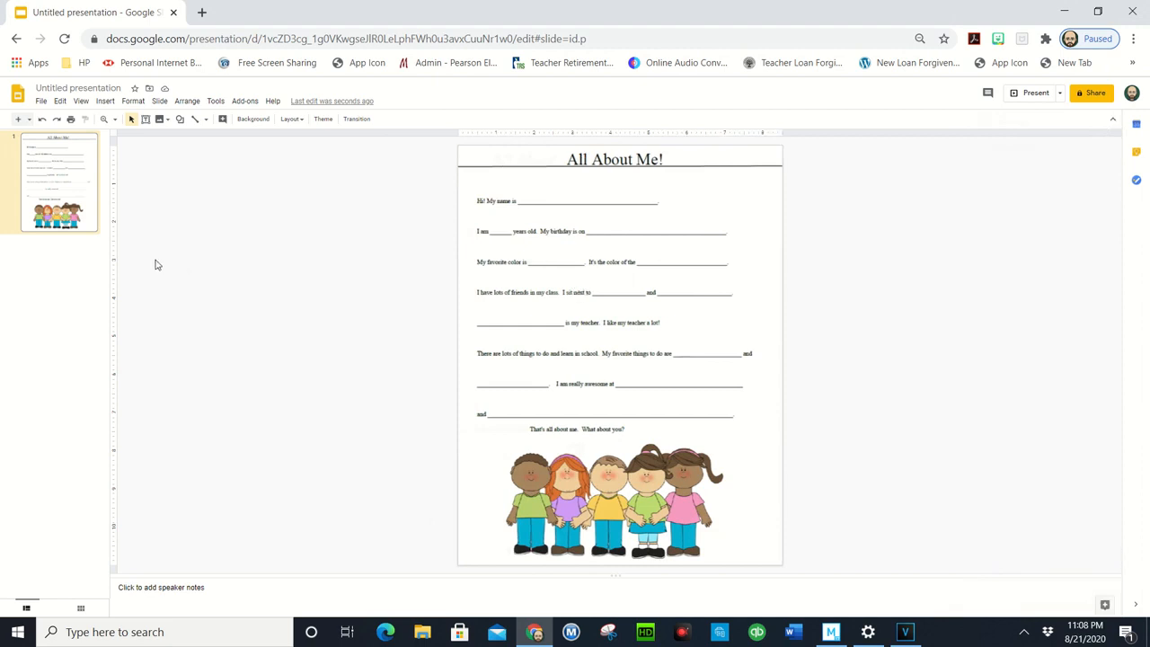
click(104, 101)
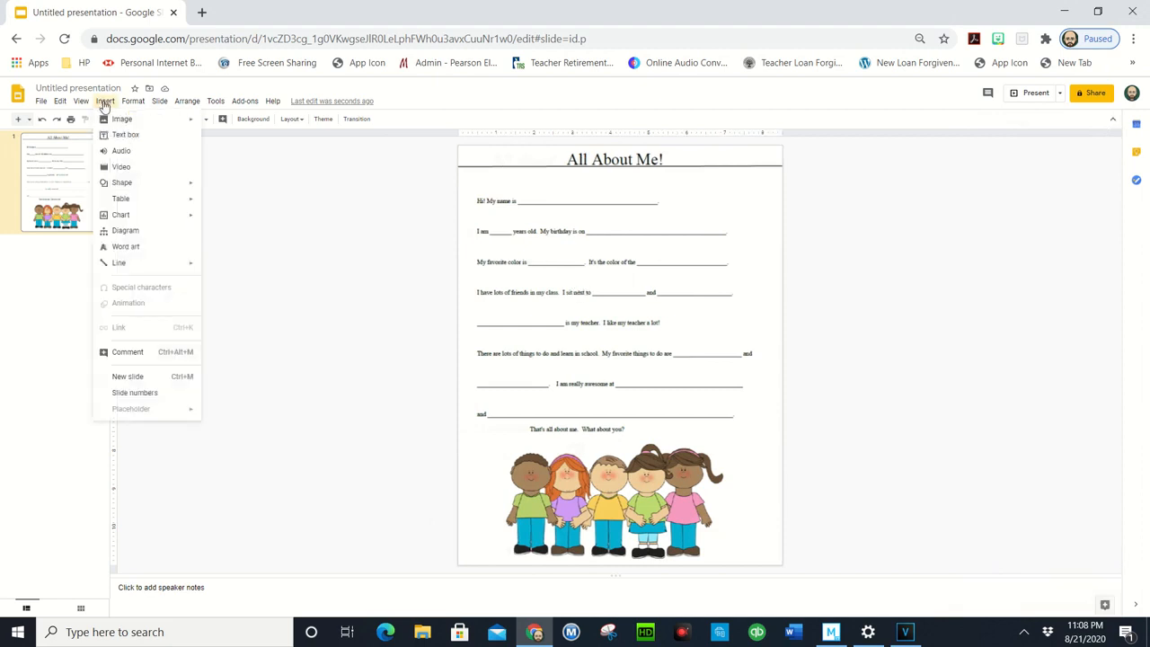
click(126, 134)
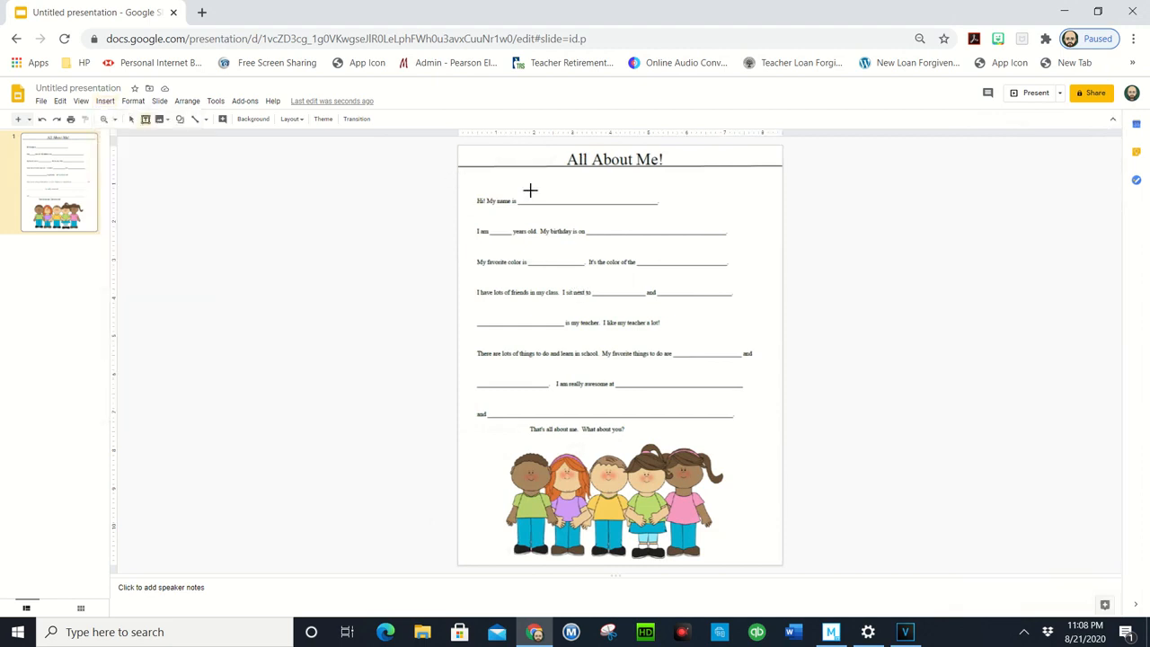
drag(521, 190, 656, 202)
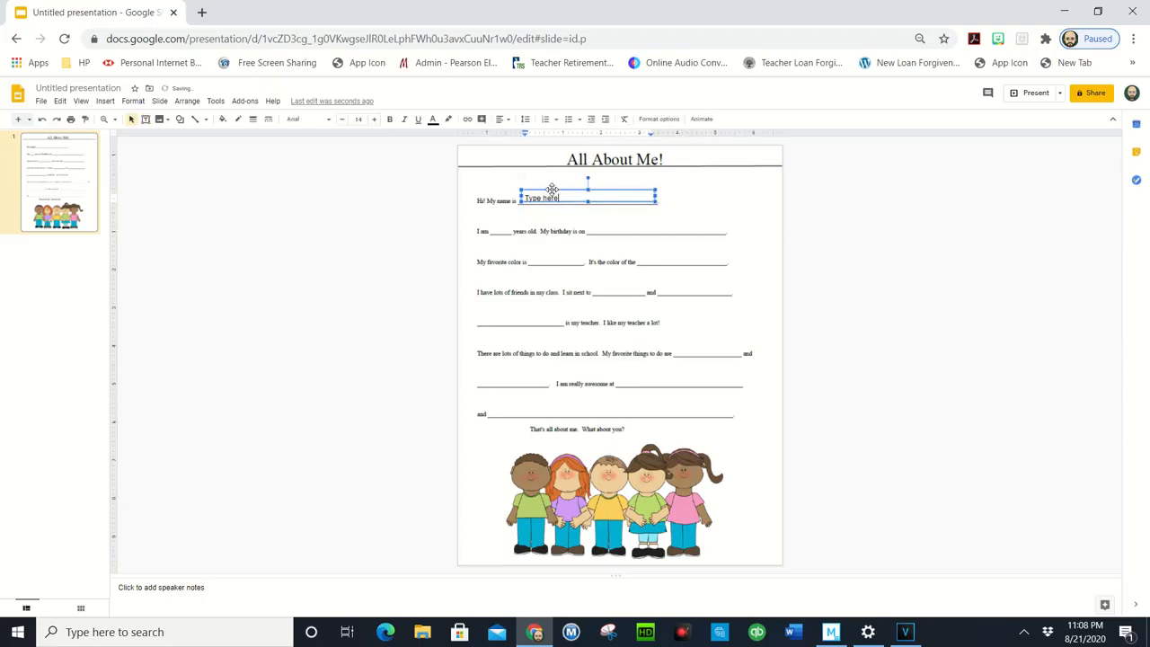
click(744, 226)
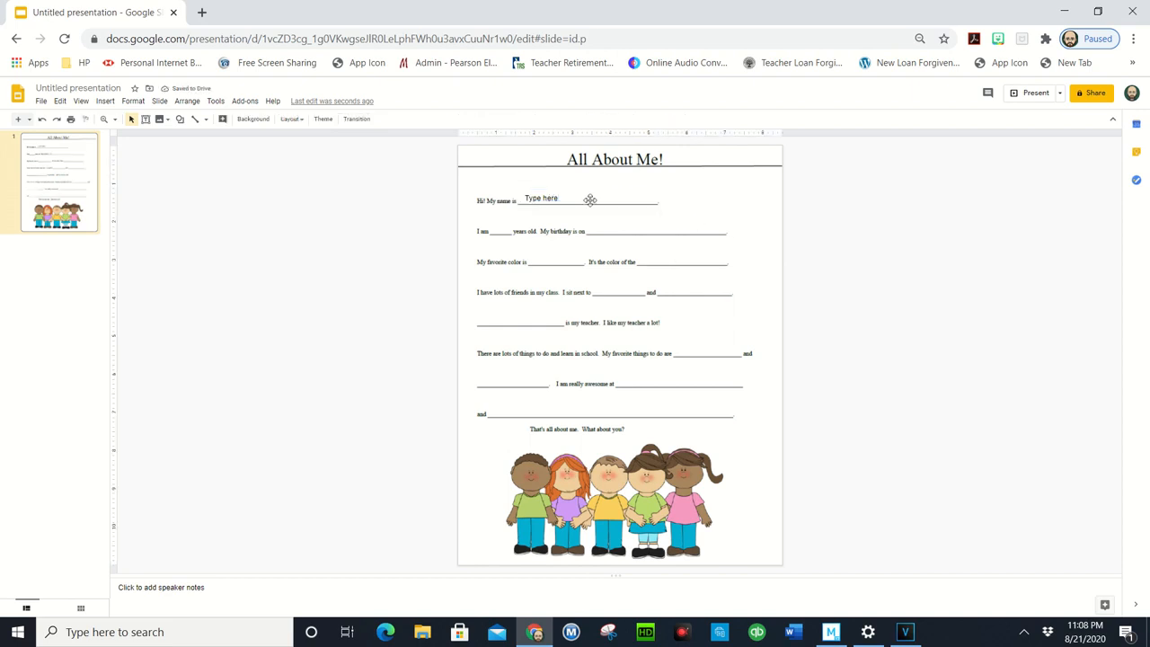
Place copies of the "Type here" text box on the birthday blank and the "It's the color of the" blank, fitted to each line.
click(558, 195)
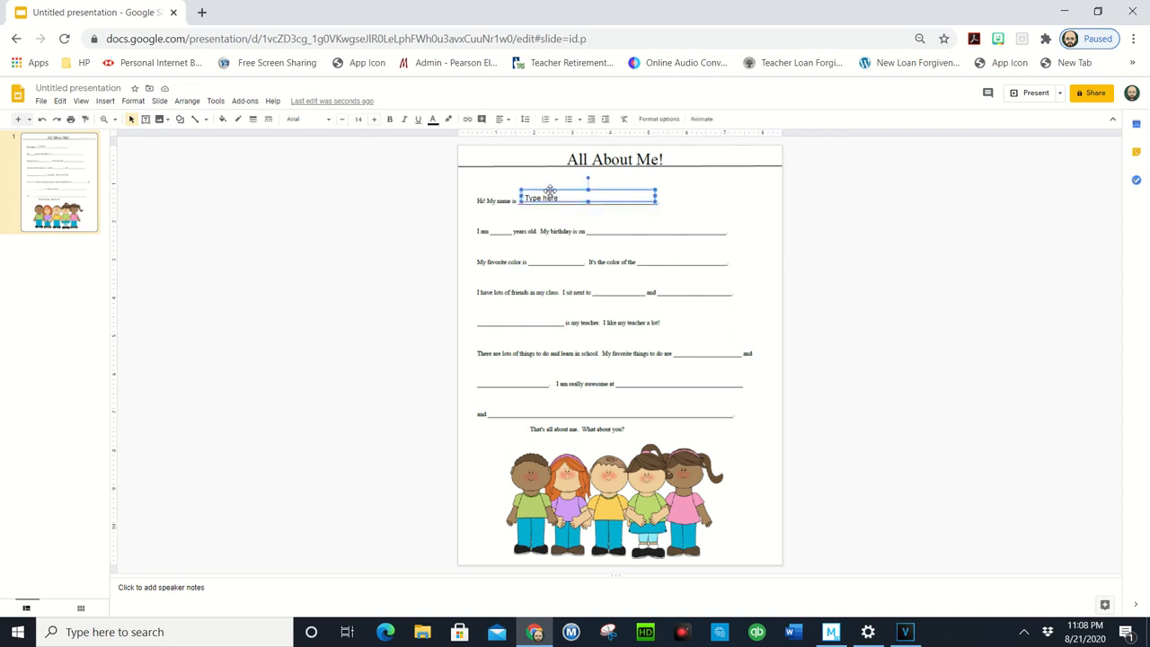
key(ctrl+v)
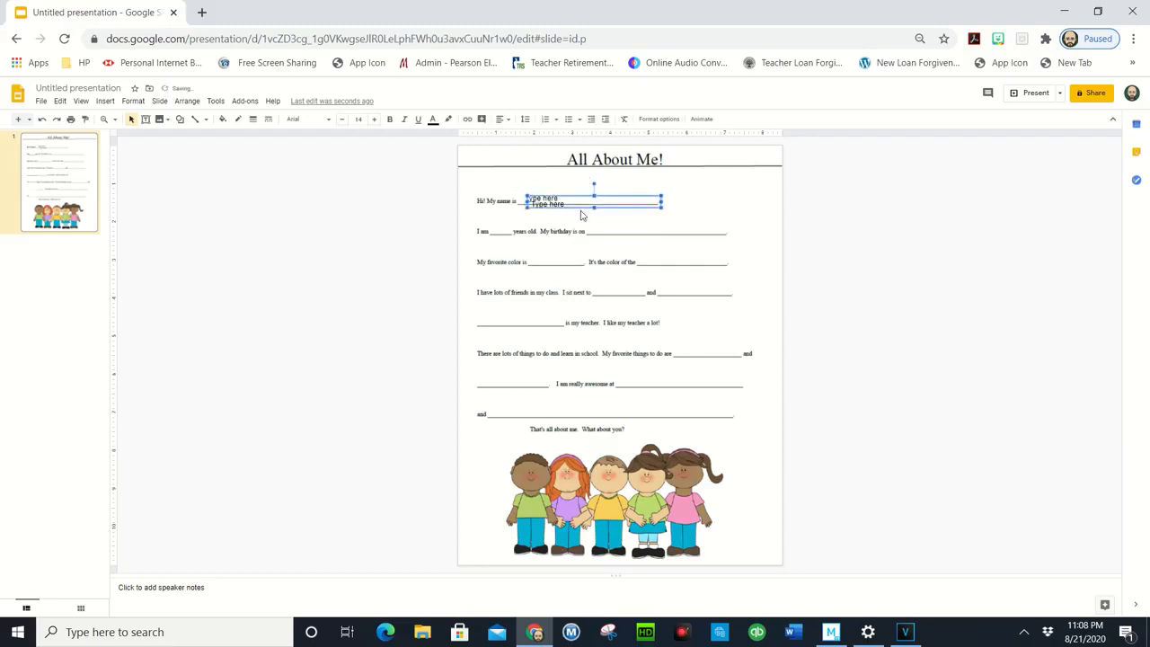
drag(581, 208, 649, 231)
key(ctrl+v)
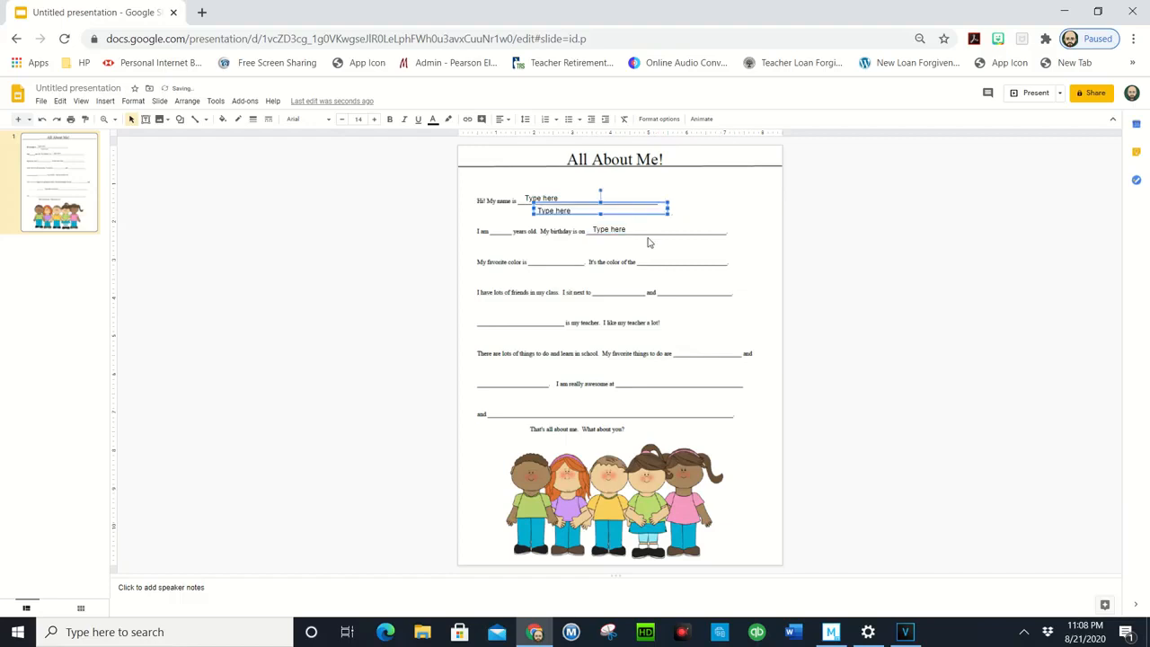
drag(627, 212, 729, 263)
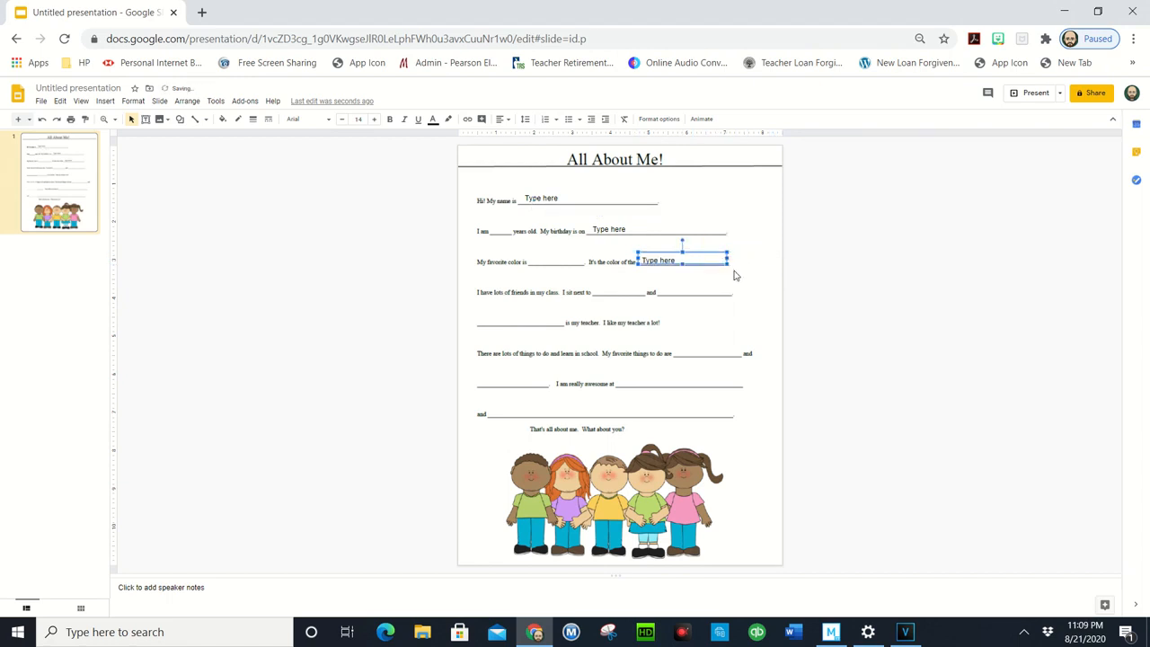
Place copies of the "Type here" box on the teacher blank, the second favorite-things blank, the "awesome at" blank and the final "and" line.
key(ctrl+v)
drag(621, 219, 562, 320)
key(ctrl+v)
drag(628, 226, 565, 385)
key(ctrl+v)
drag(647, 227, 713, 378)
key(ctrl+v)
drag(660, 228, 729, 406)
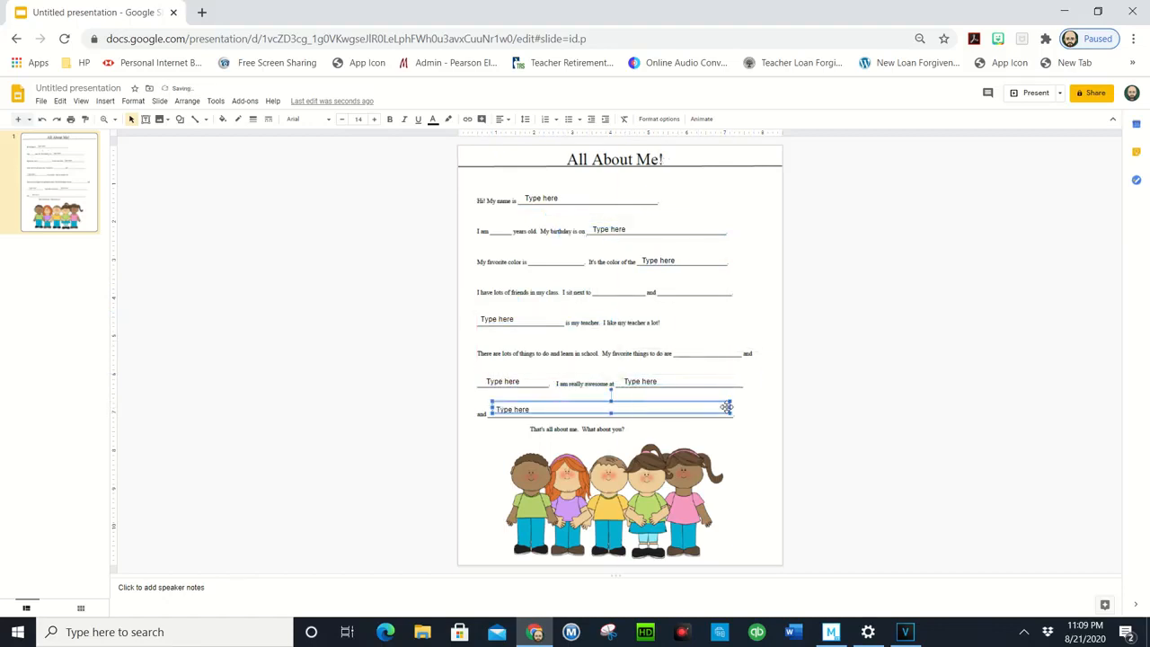
Place smaller "Type here" boxes on both "I sit next to" blanks and the favorite color blank, and a box reading "#" on the age blank.
key(ctrl+v)
drag(639, 233, 729, 285)
key(ctrl+c)
key(ctrl+v)
key(ctrl+v)
drag(654, 303, 571, 259)
key(ctrl+v)
drag(658, 303, 507, 226)
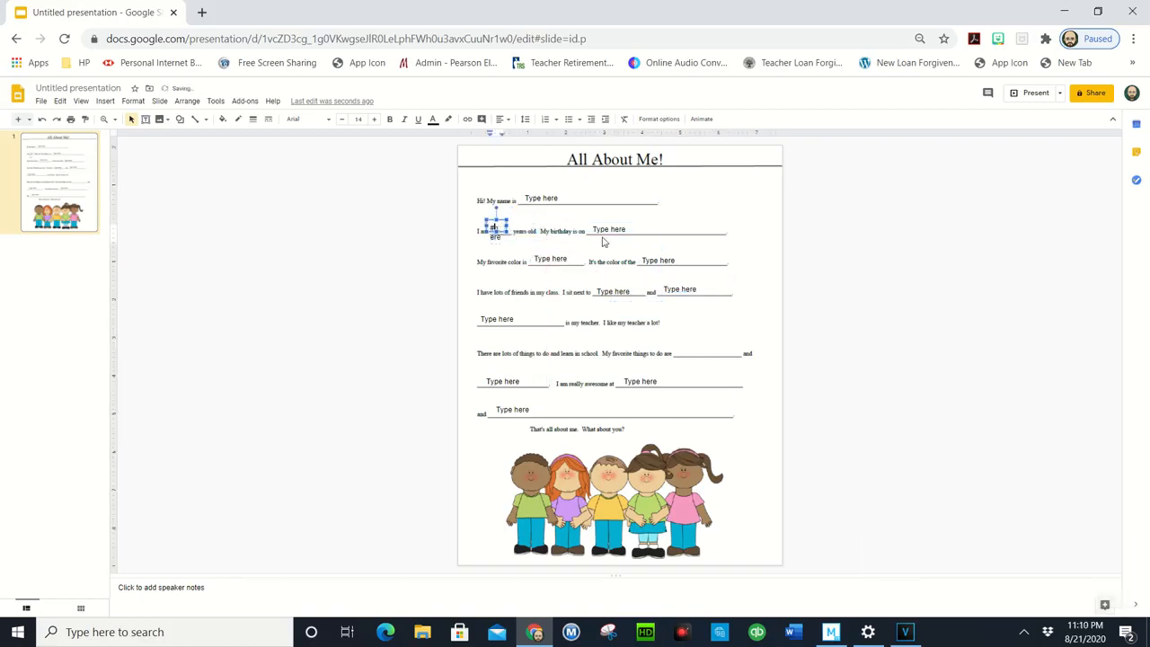
Place a "Type here" box on the first favorite-things blank and shift the "#" toward the middle of the age blank.
click(670, 340)
click(653, 384)
key(ctrl+v)
drag(653, 386, 726, 353)
click(865, 436)
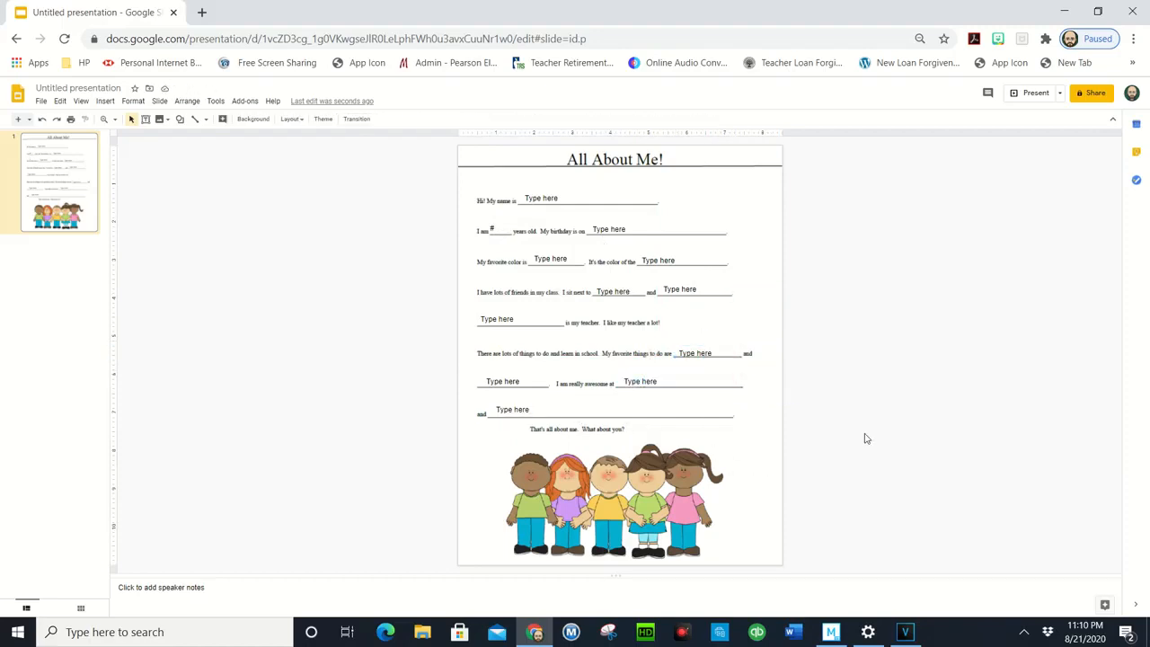
click(491, 229)
click(872, 267)
Rename the presentation as "All About Me".
click(90, 90)
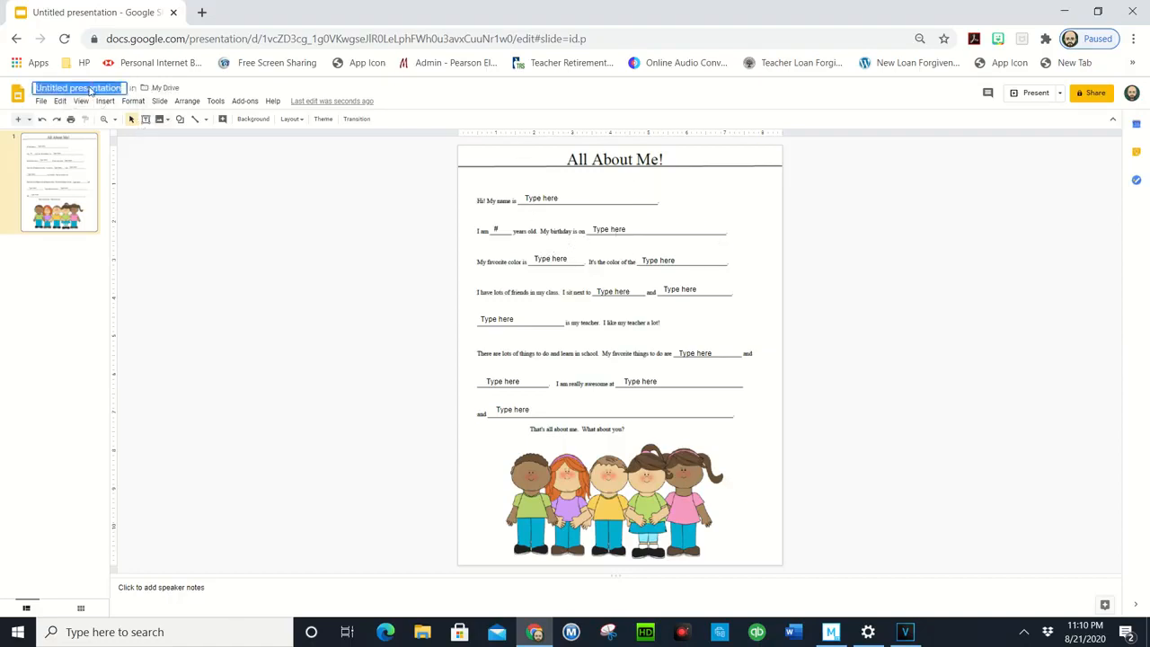
text(Al)
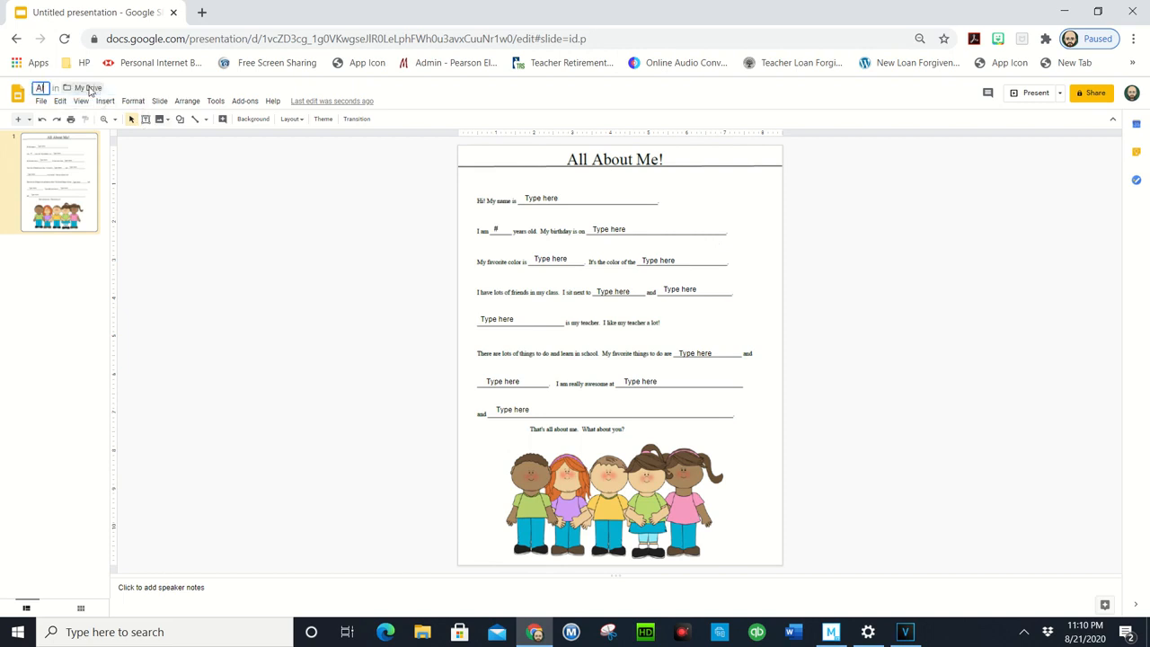
text(l About Me!)
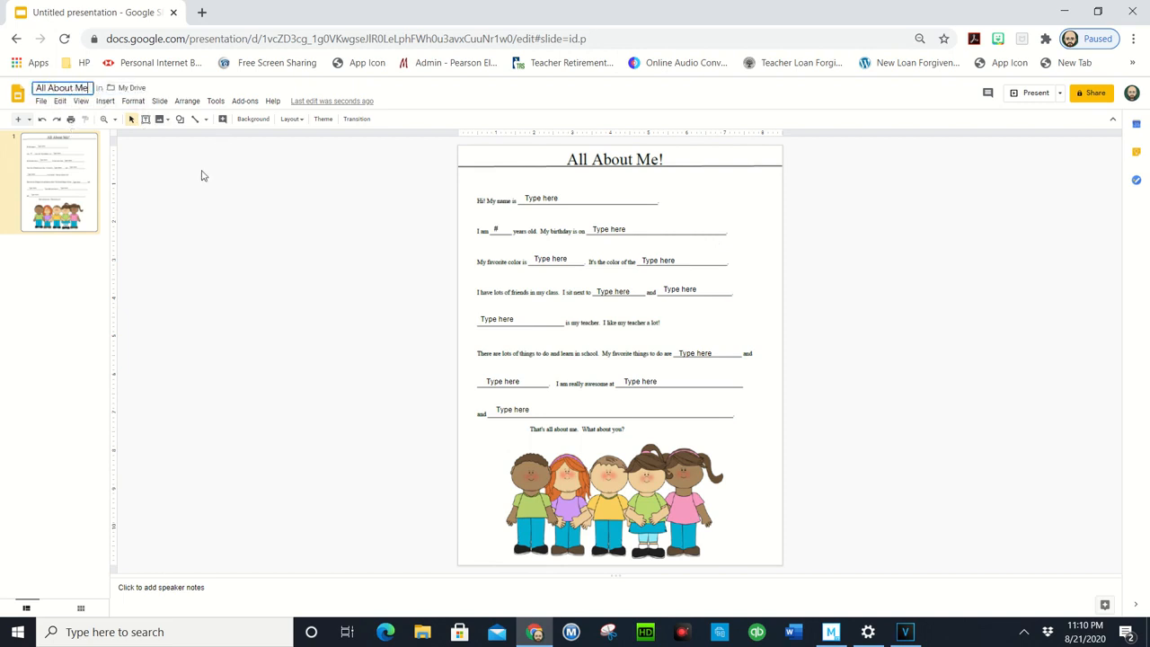
click(272, 221)
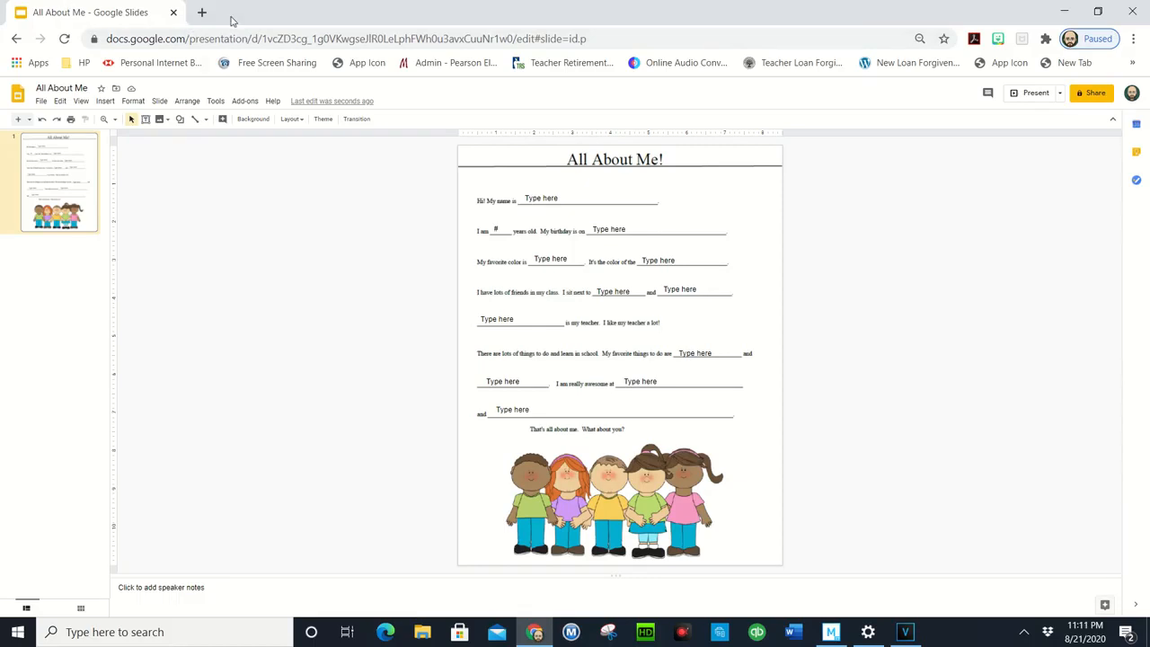
Go to classroom.google.com in a new browser tab and open the Math 101 class.
click(201, 13)
text(gl)
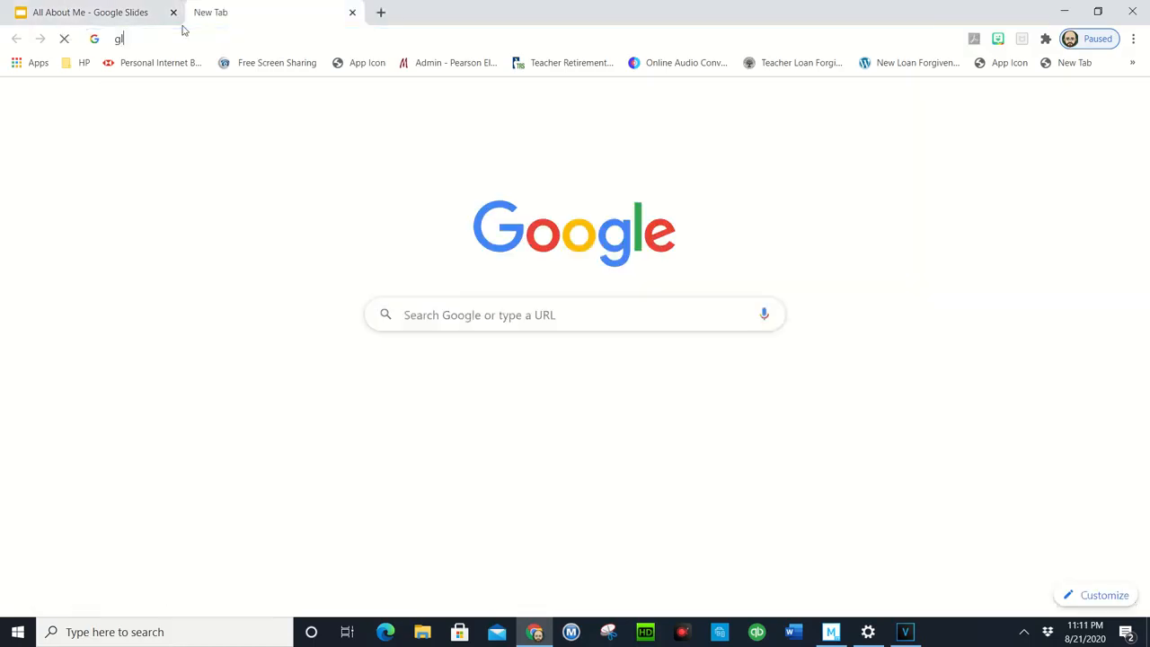
key(BackSpace)
key(BackSpace)
text(class)
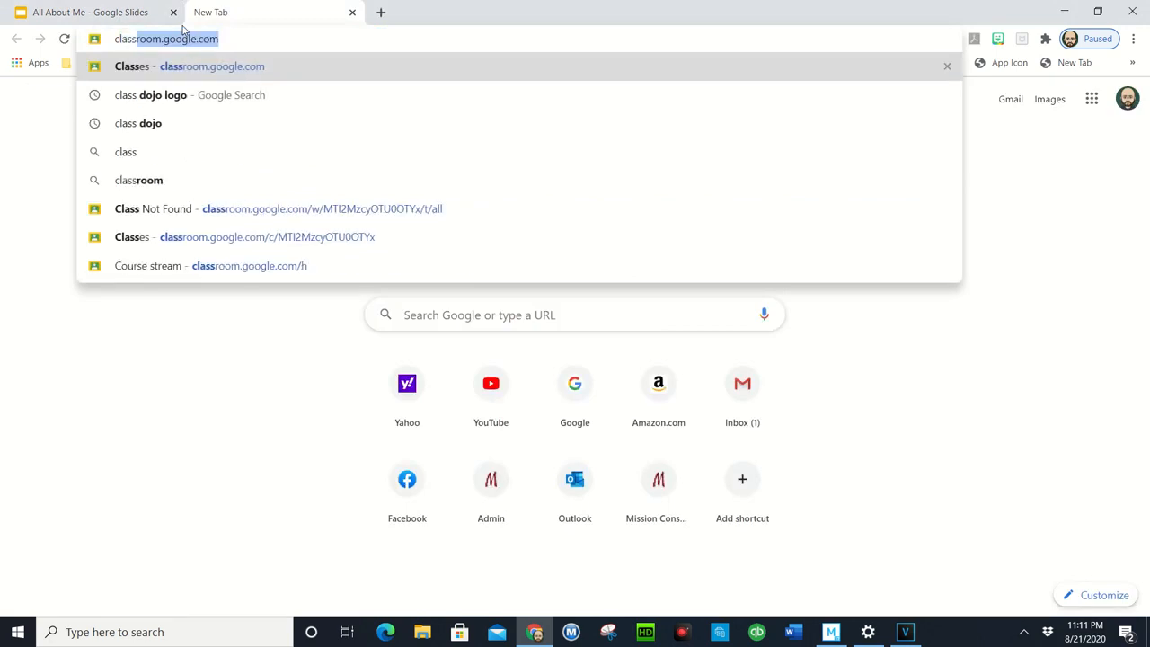
key(Return)
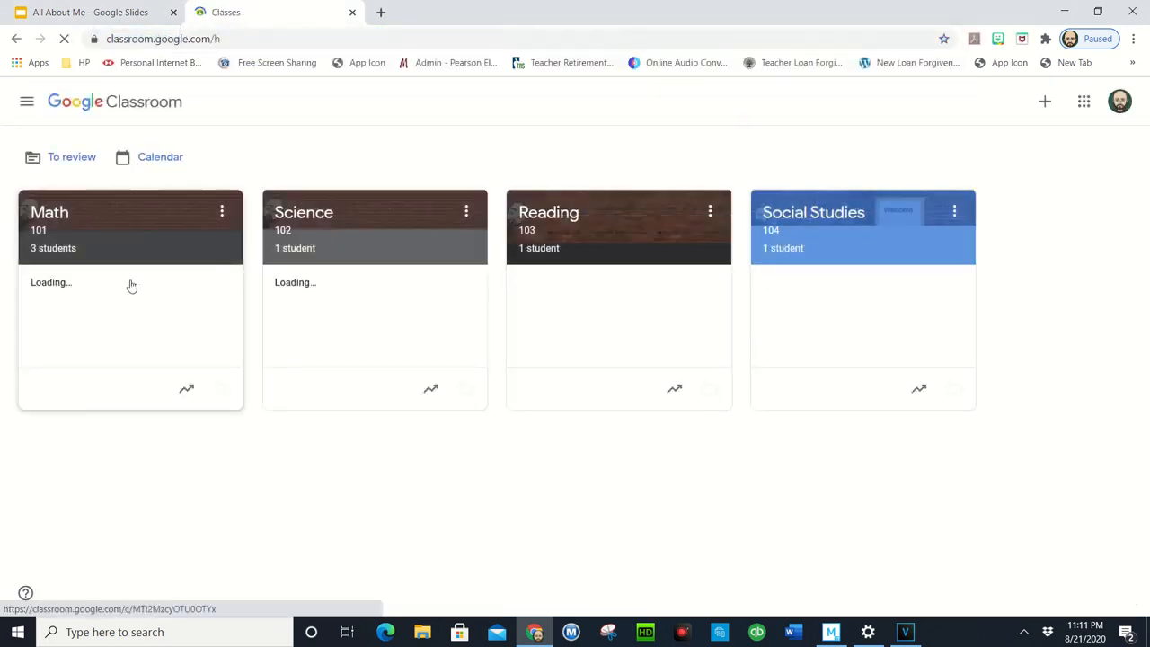
click(87, 224)
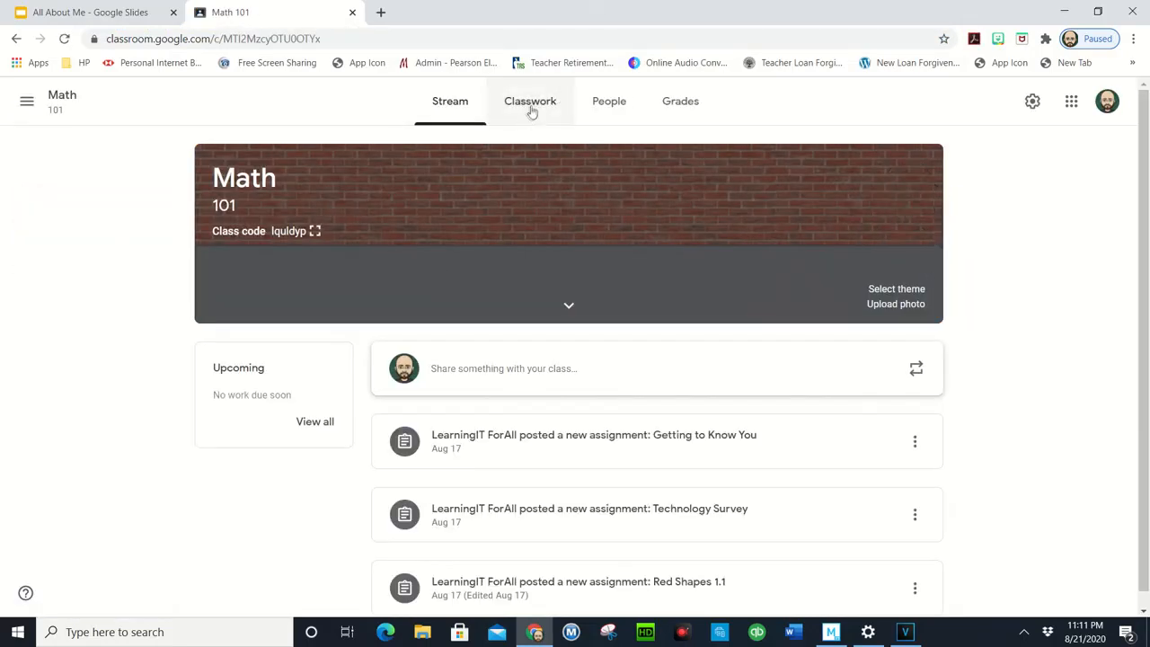
Start a new assignment in the Math class's classwork.
click(529, 112)
click(350, 161)
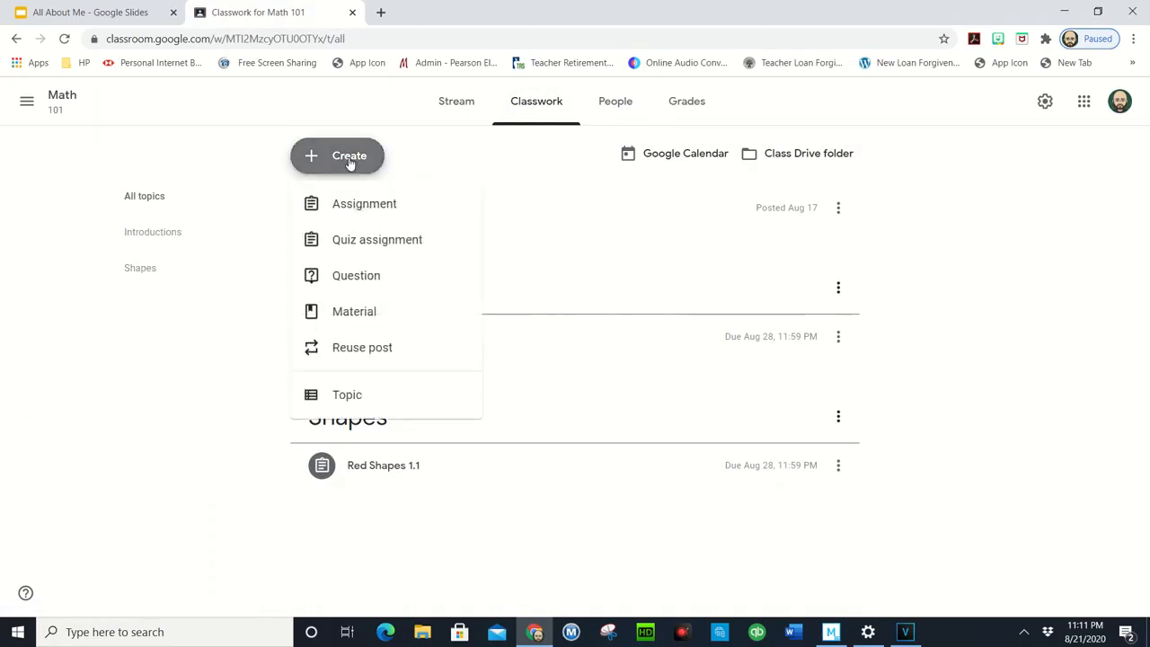
click(363, 204)
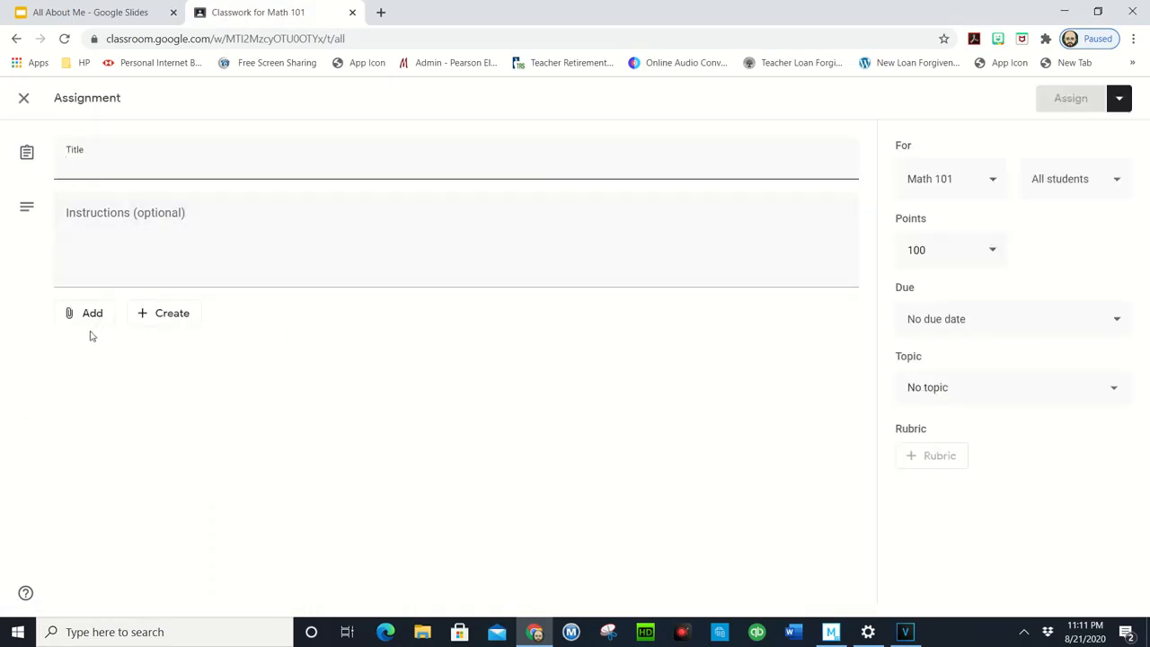
Attach the All About Me slides from Google Drive and set them to "Make a copy for each student".
click(91, 316)
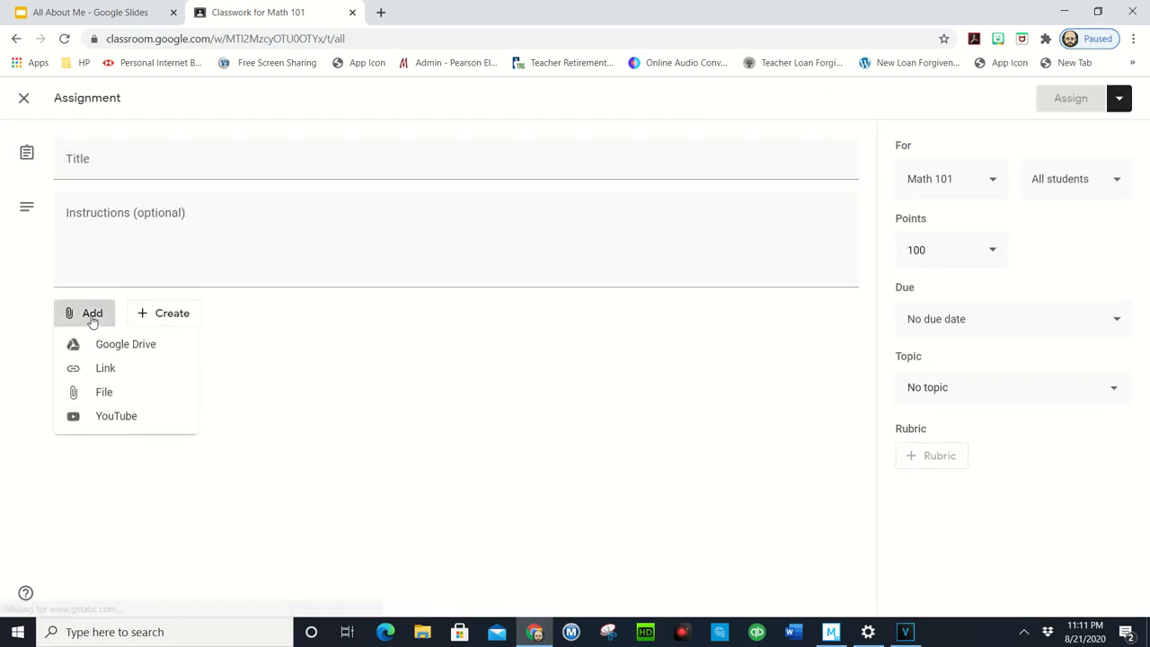
click(107, 344)
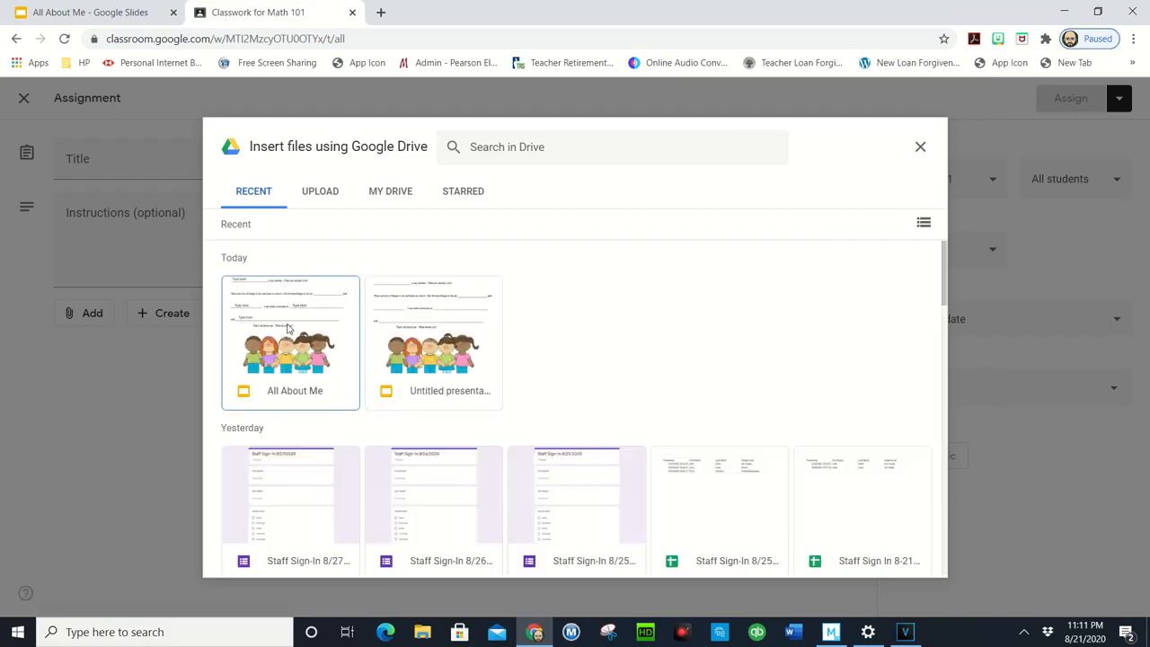
click(291, 327)
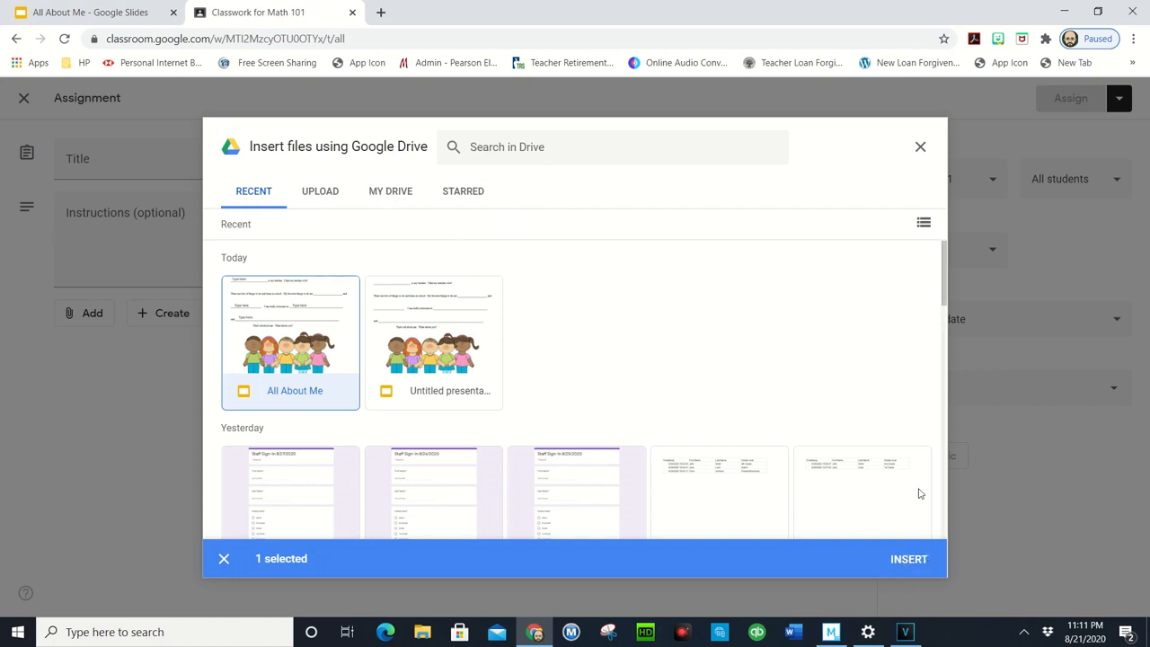
click(925, 563)
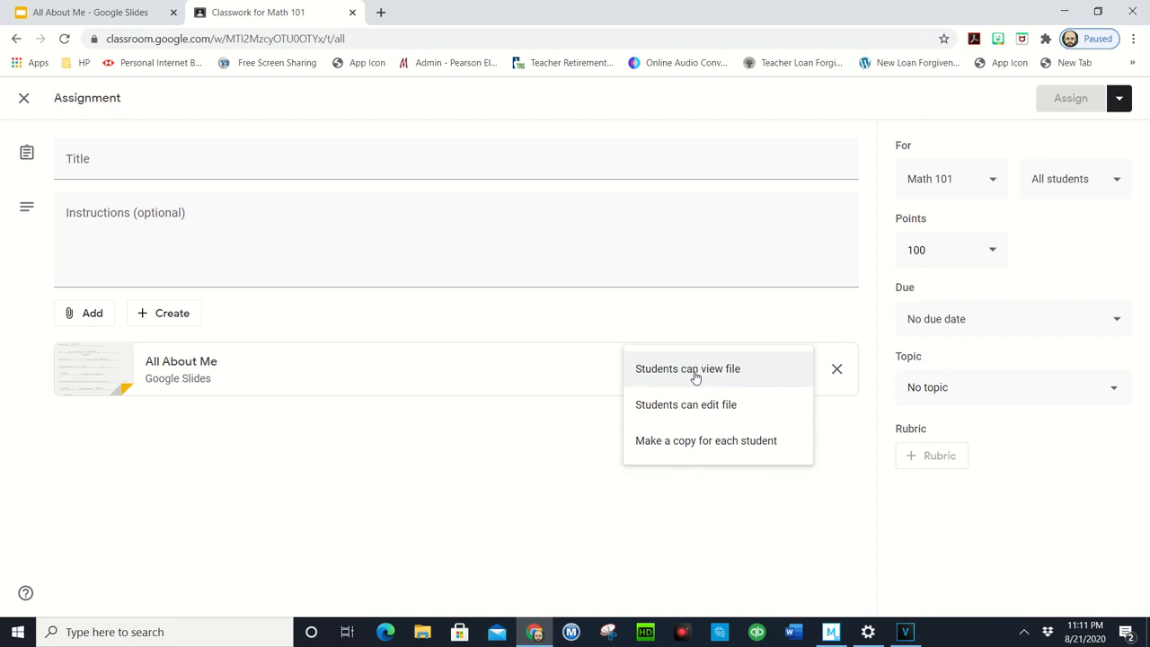
click(695, 443)
Title the assignment "All About Me" and enter the instructions "Please fill out this sheet titled All About Me.".
click(176, 157)
text(All About Me)
click(95, 213)
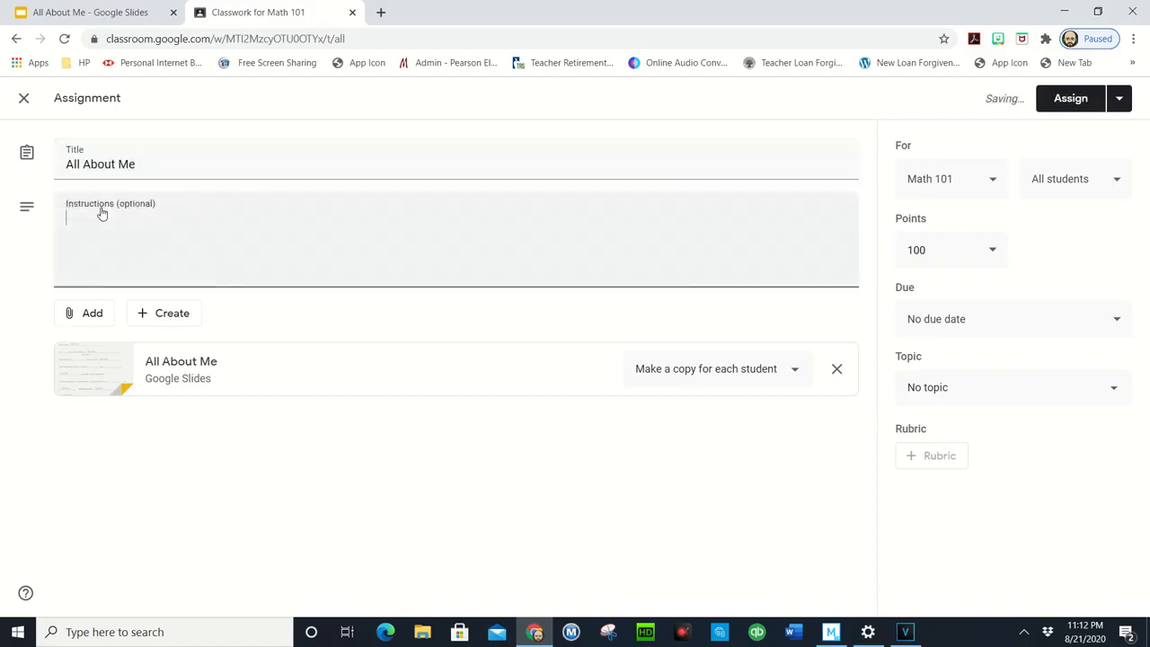
text(Please fill out this sheet titled All About Me.)
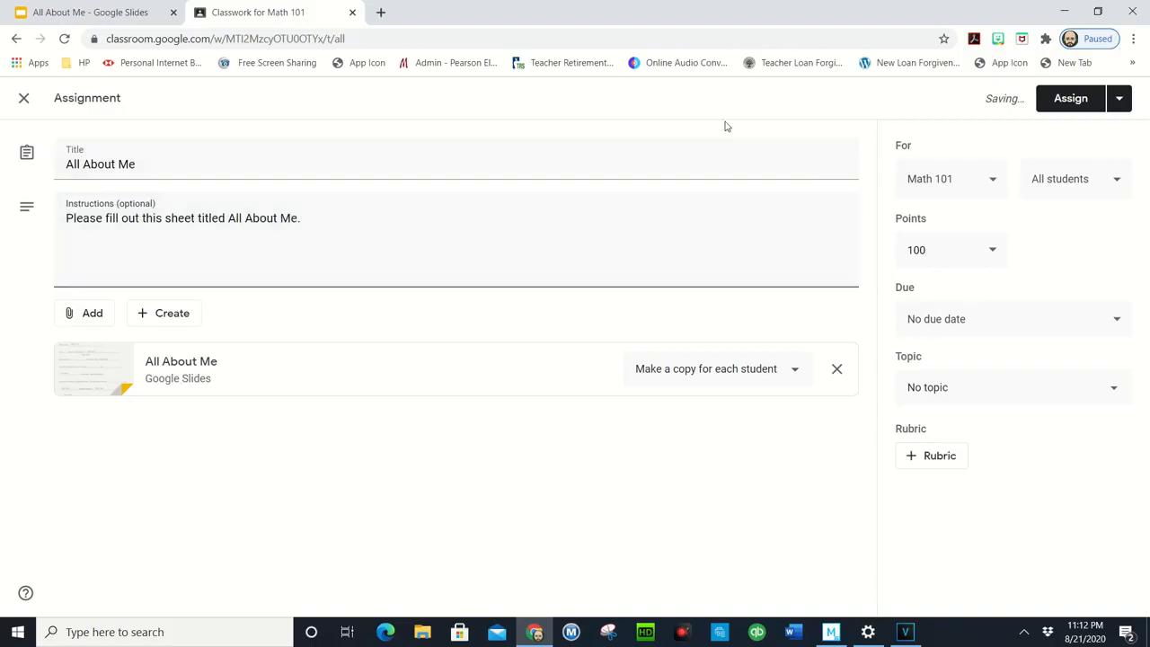
Review the assignment's scheduling, student selection and due date options.
click(1123, 104)
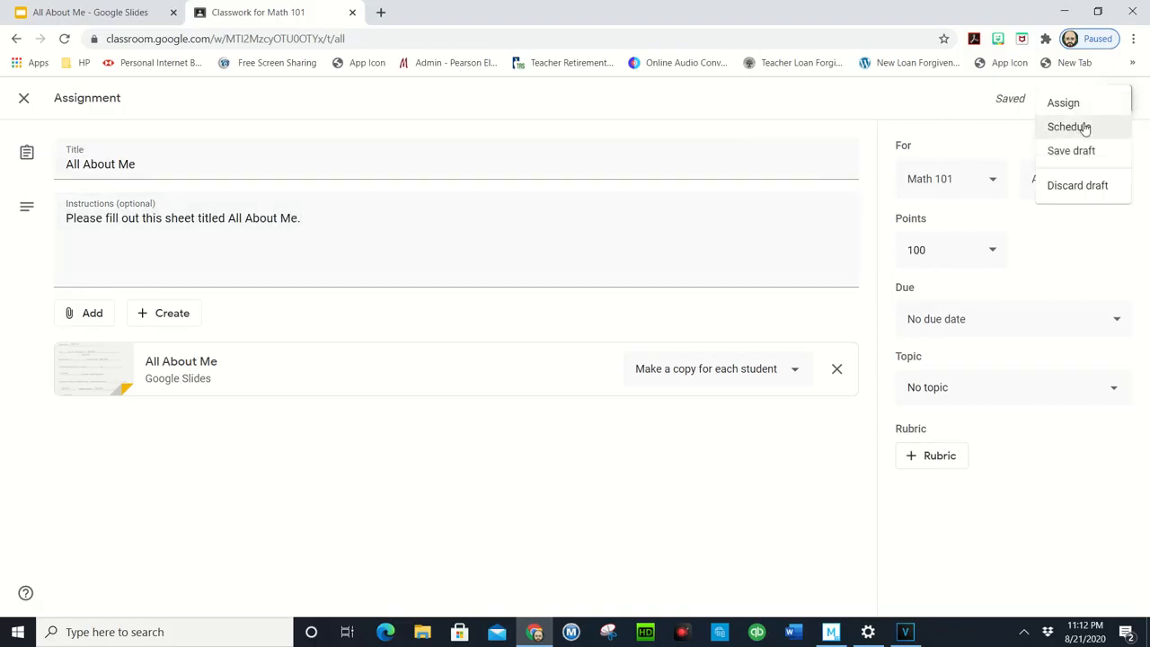
click(1007, 134)
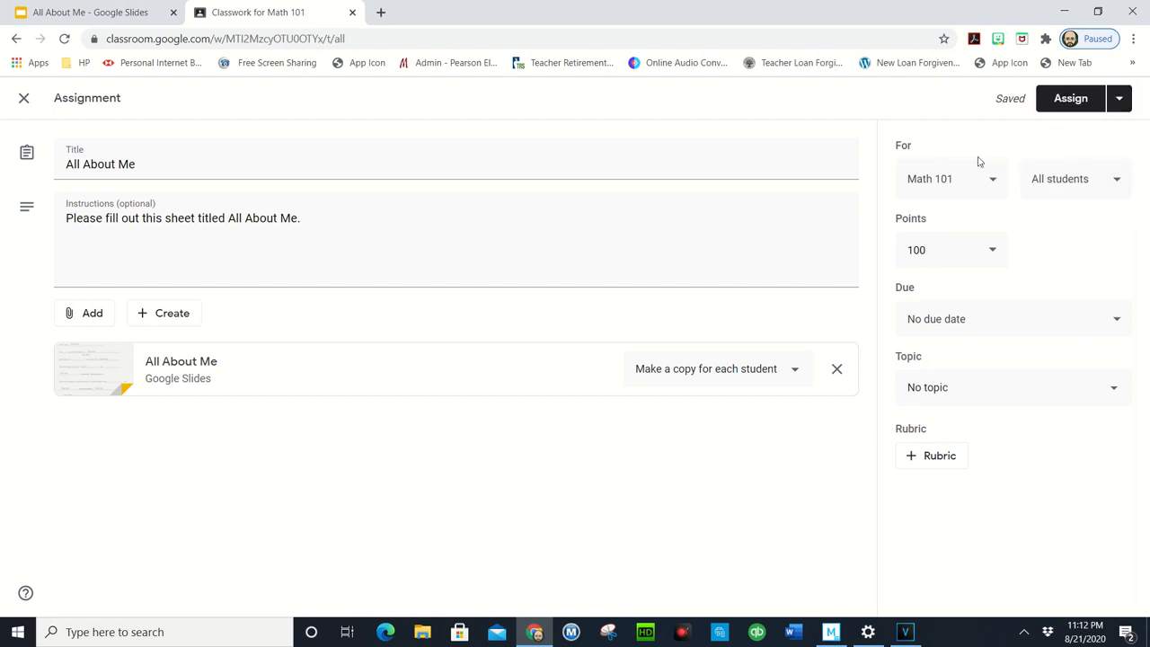
click(1106, 180)
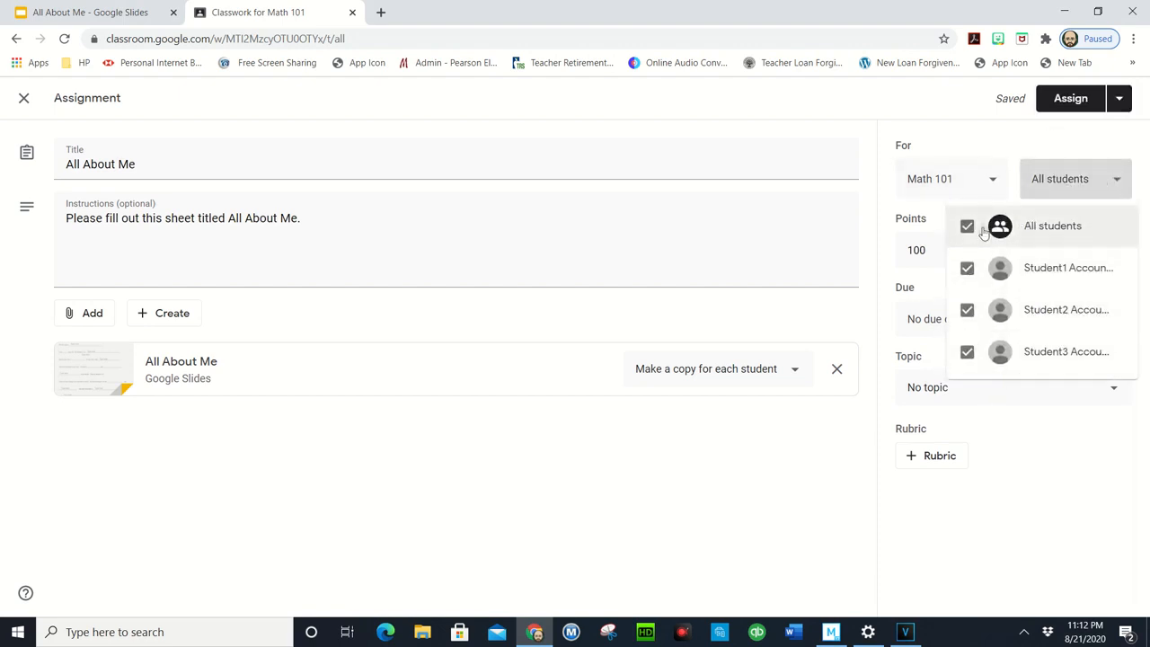
click(970, 147)
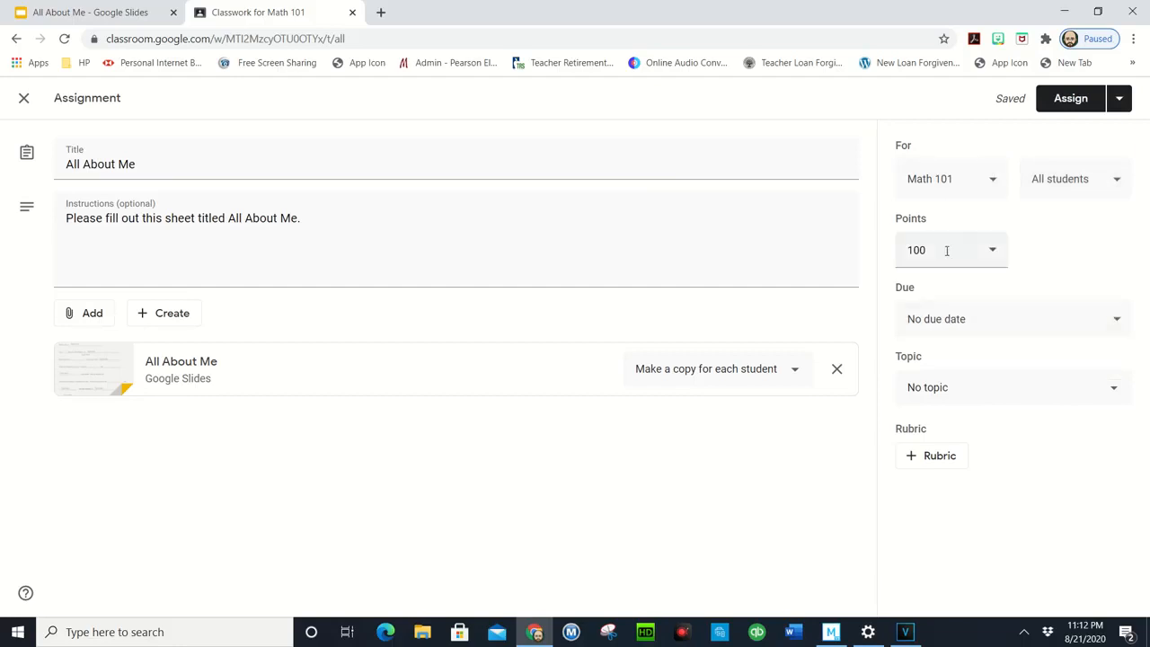
click(957, 325)
click(863, 483)
Assign the worksheet to the class and check the posted assignment's attached slides.
click(1070, 101)
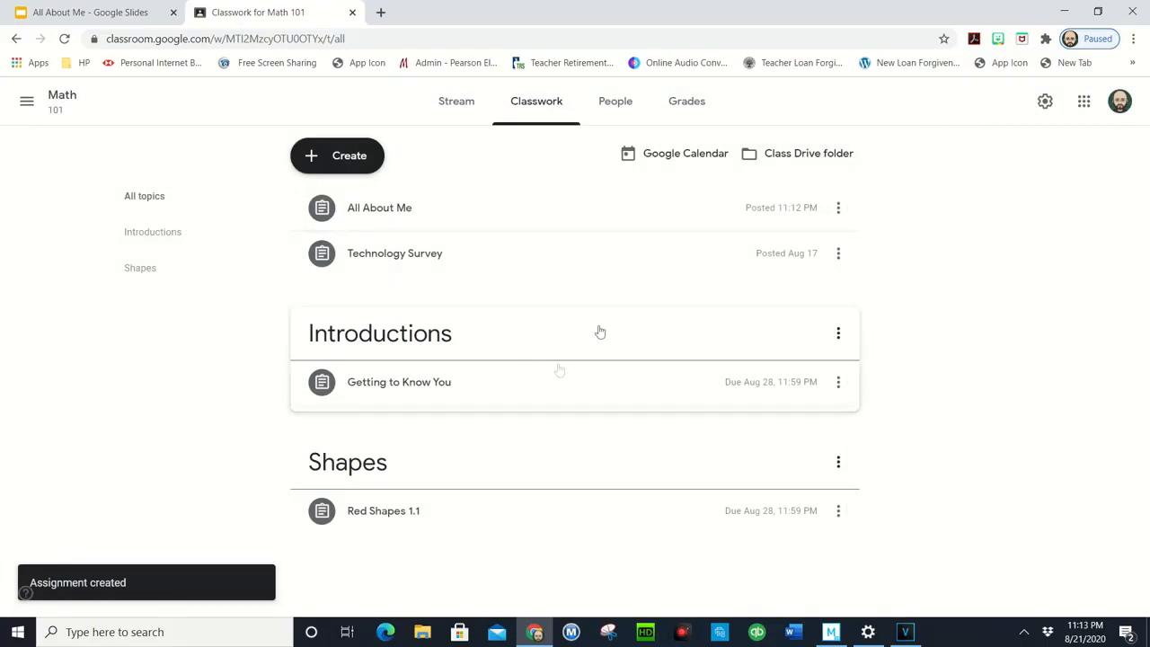
click(497, 217)
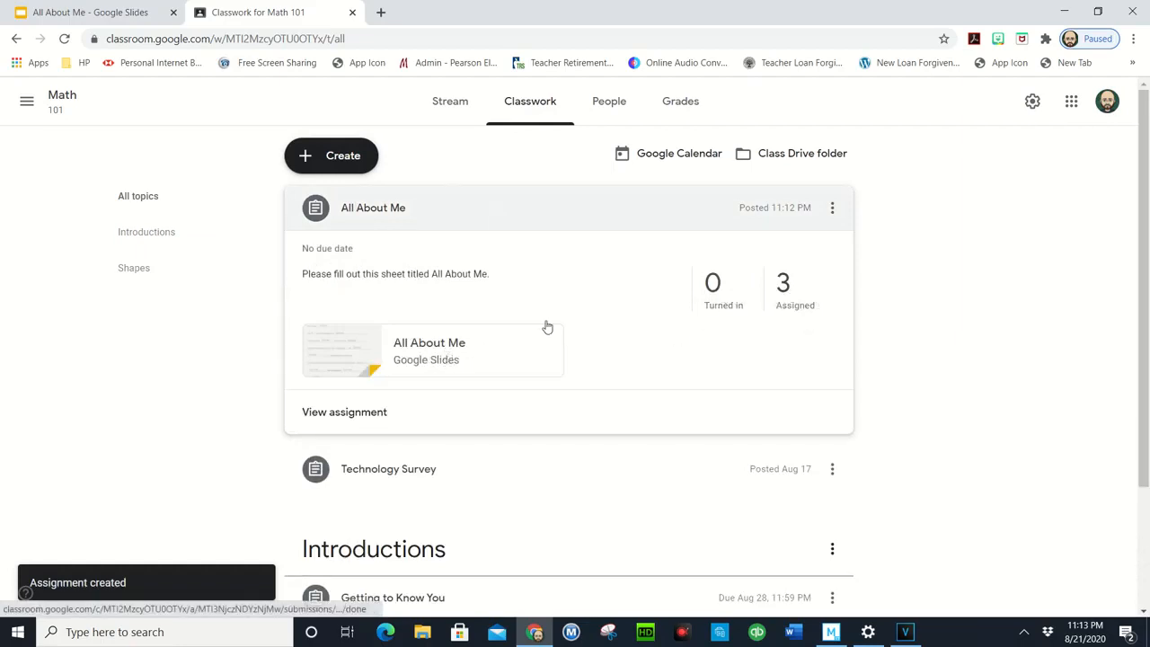
click(424, 359)
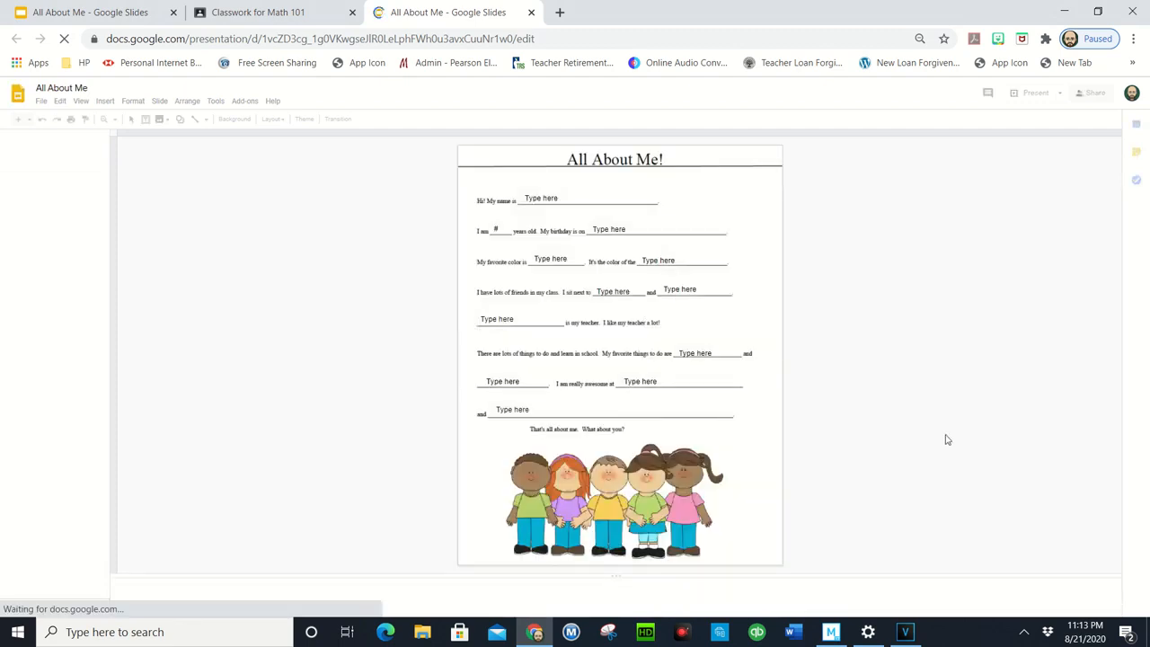
click(533, 15)
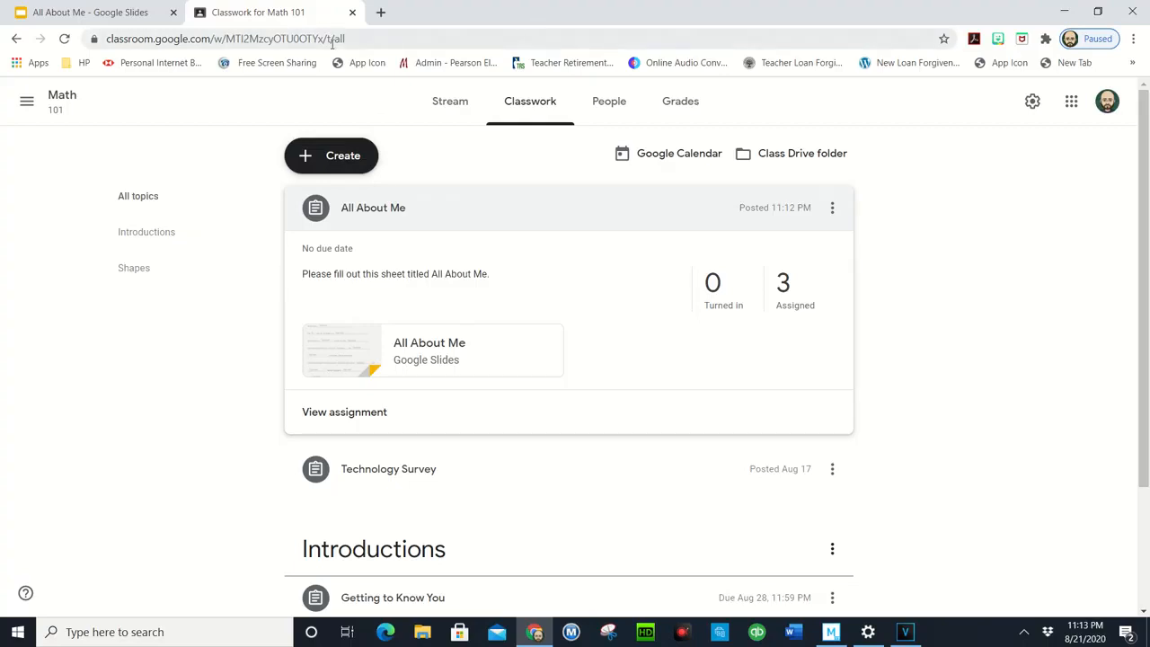
click(905, 632)
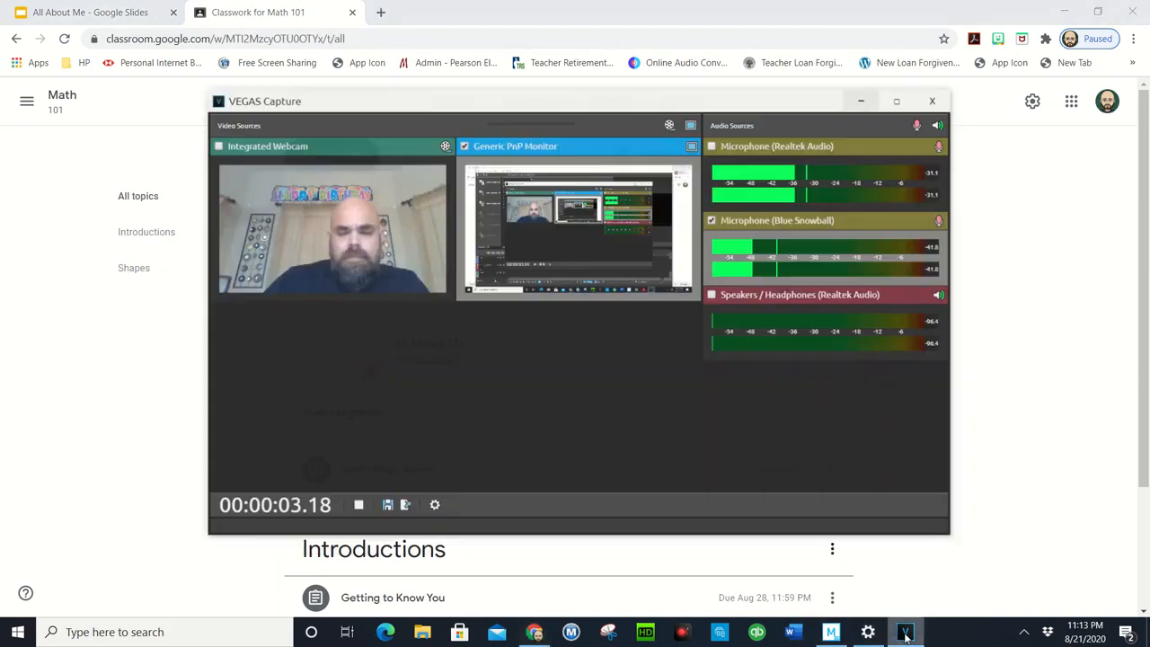